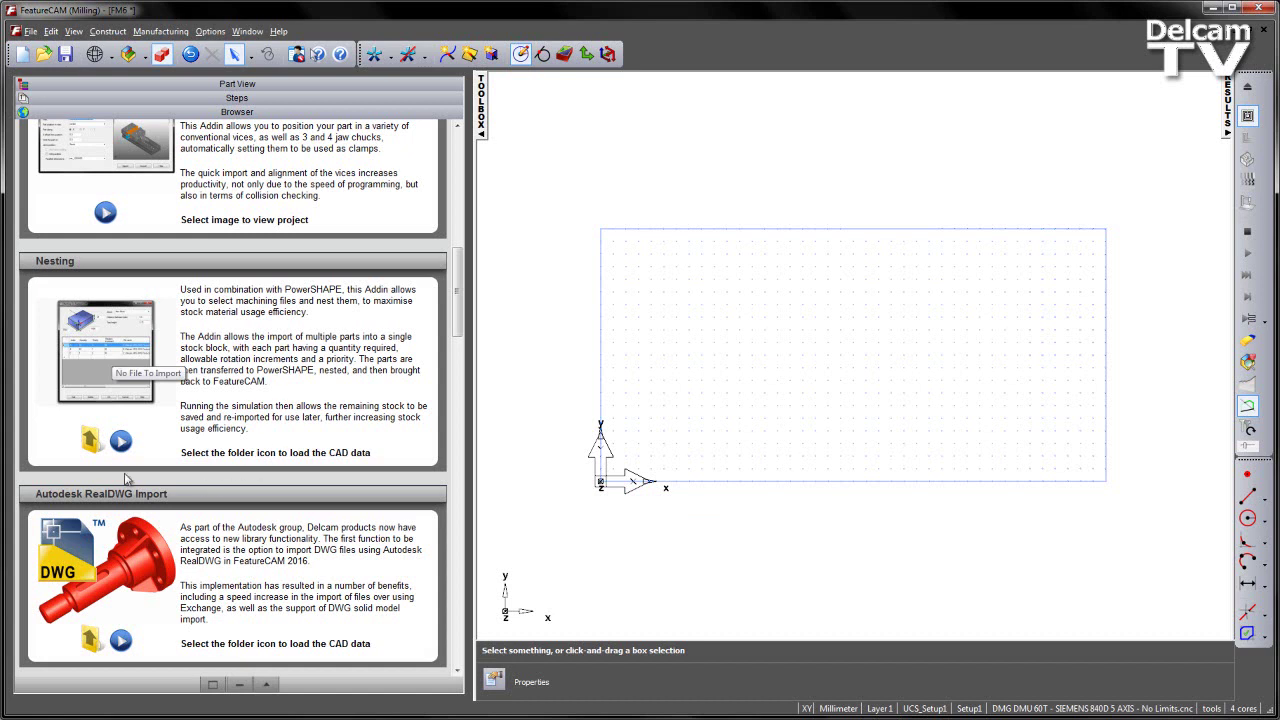
# - Open the FCAM2016_Nesting folder in Explorer and copy its address-bar path
pyautogui.click(90, 440)
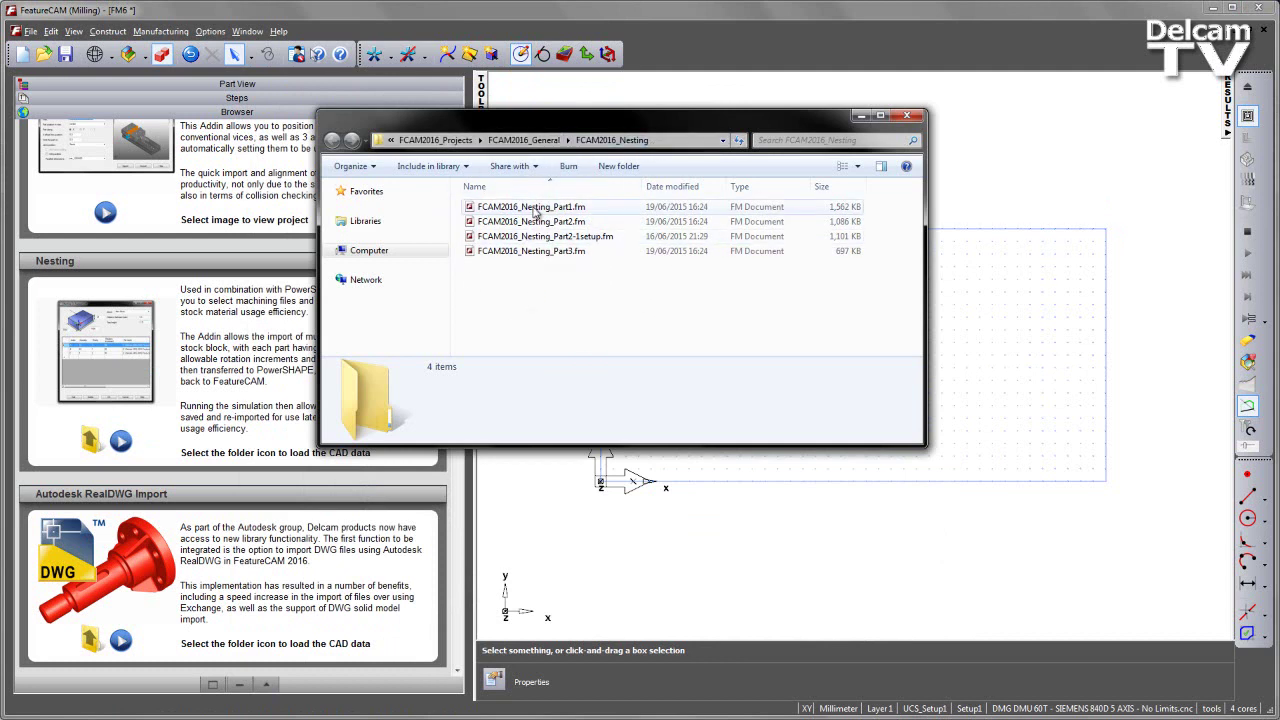
pyautogui.click(680, 140)
pyautogui.rightClick(616, 140)
pyautogui.click(645, 183)
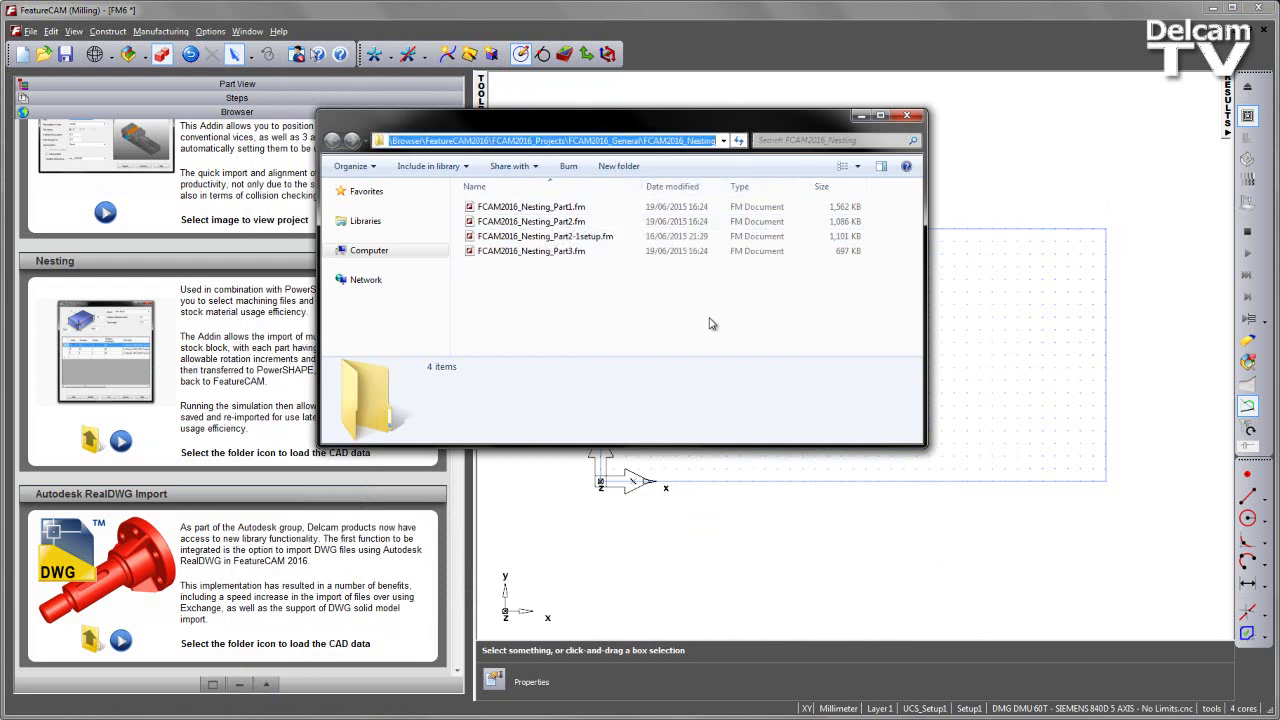
# - Load Nesting.bas from the Add-in Library and dock the nesting toolbar beside the main toolbars
pyautogui.click(914, 117)
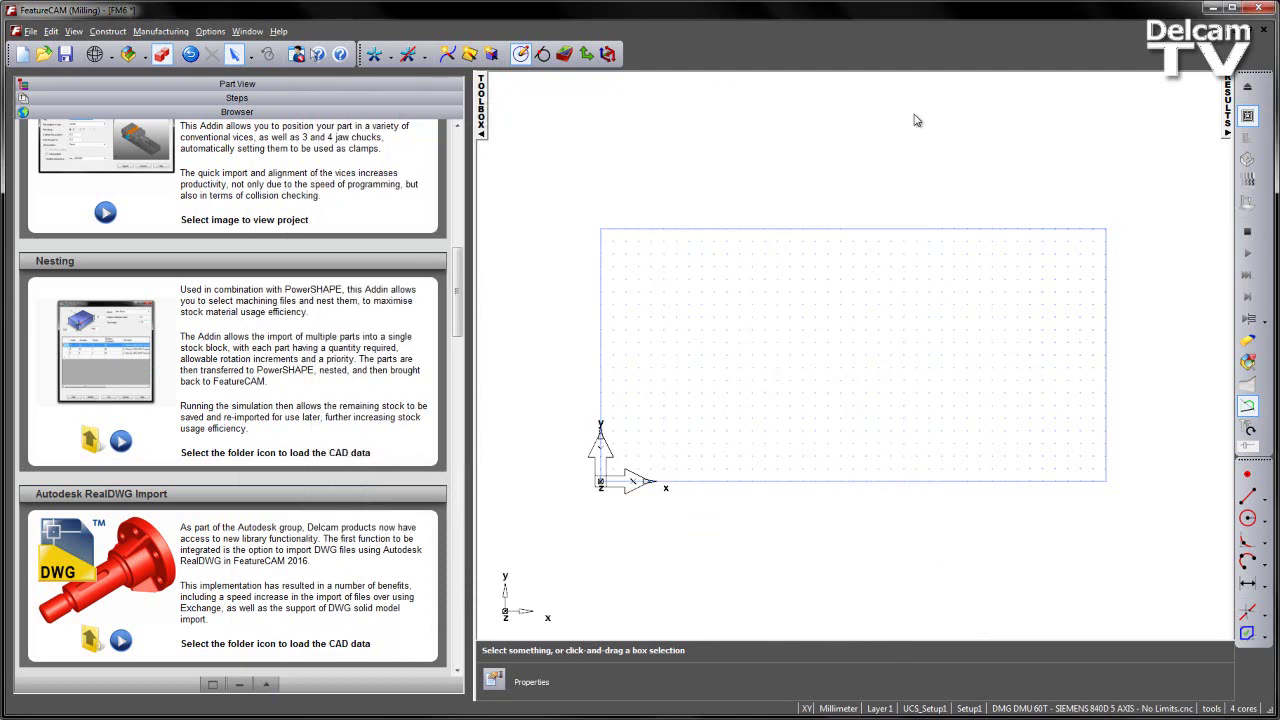
pyautogui.click(211, 32)
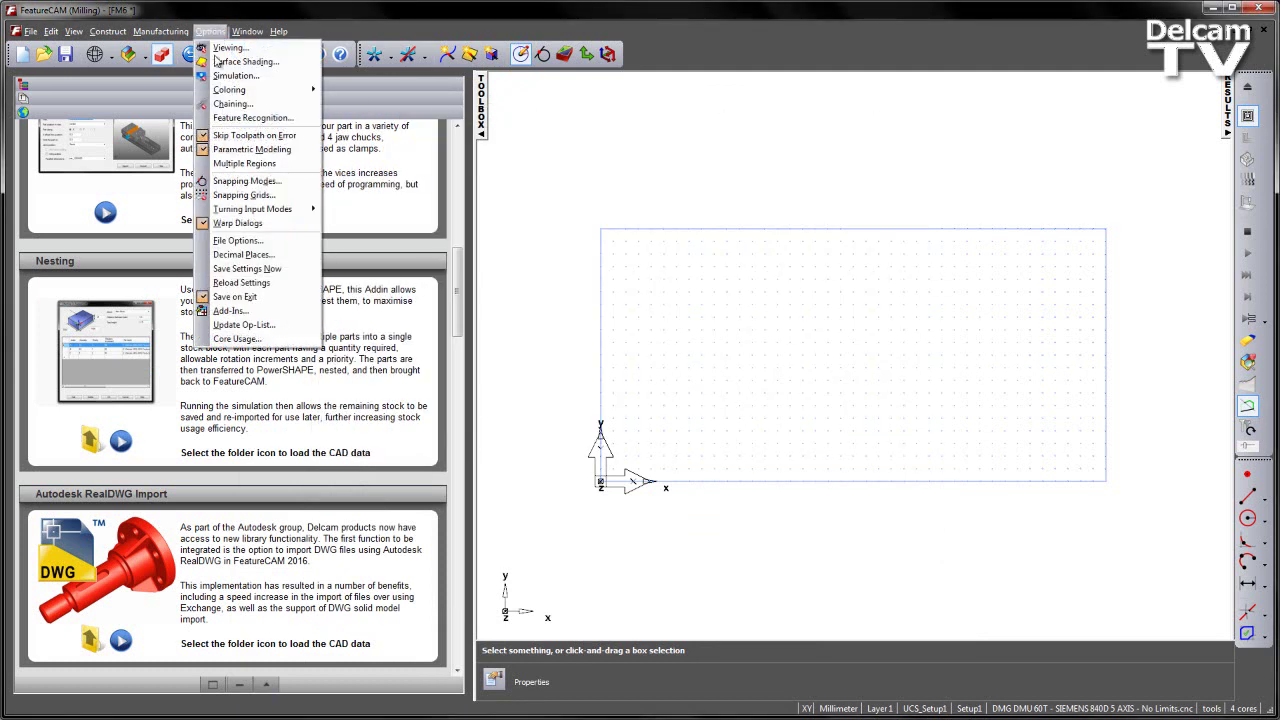
pyautogui.click(231, 311)
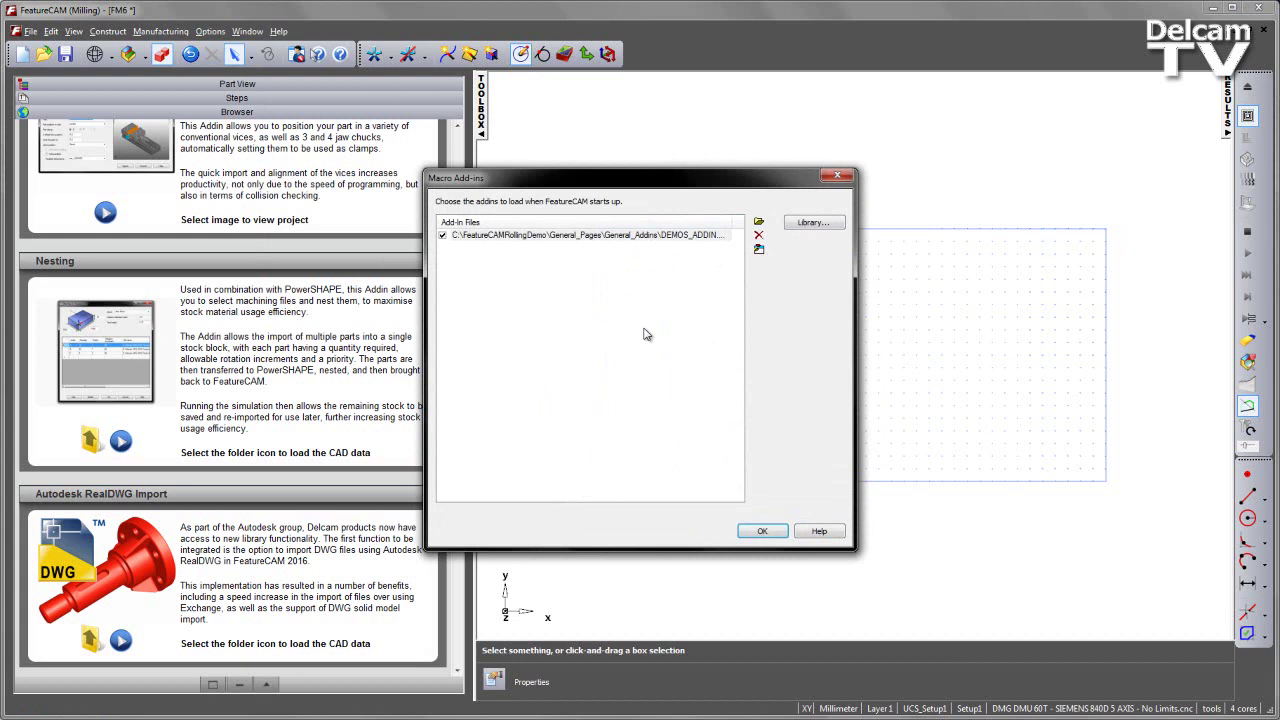
pyautogui.click(829, 228)
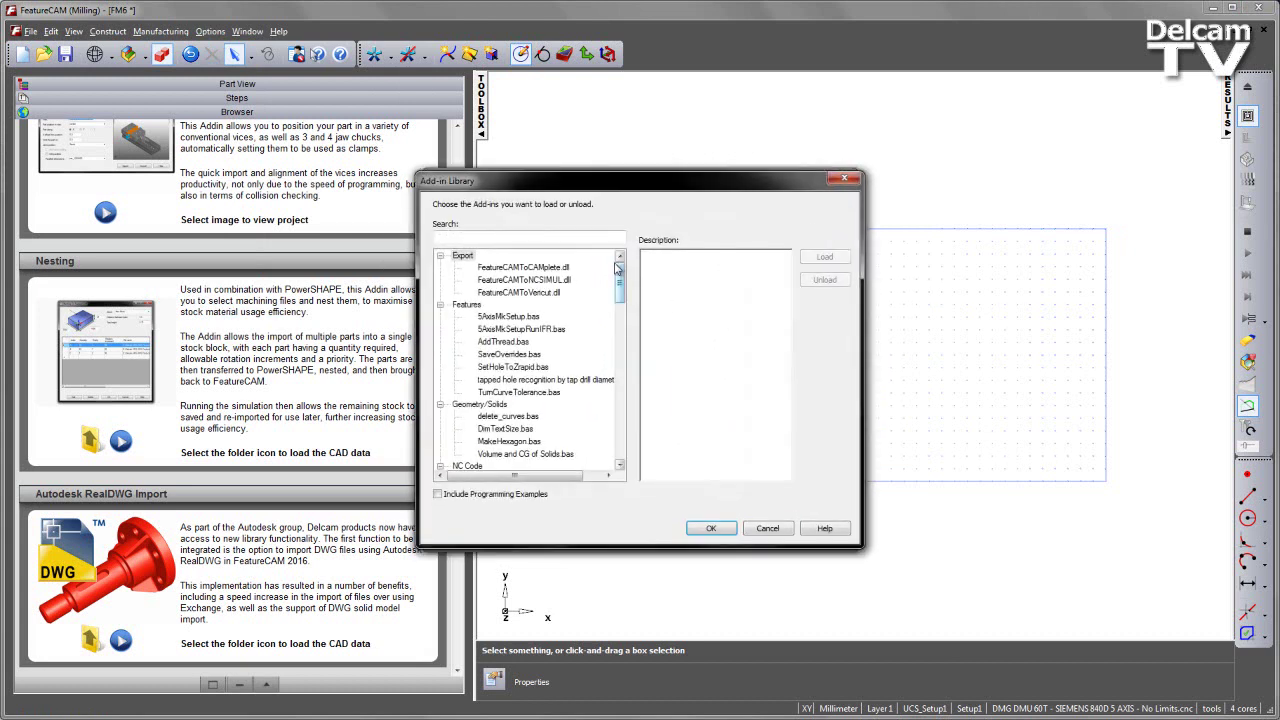
pyautogui.moveTo(619, 270); pyautogui.dragTo(621, 432)
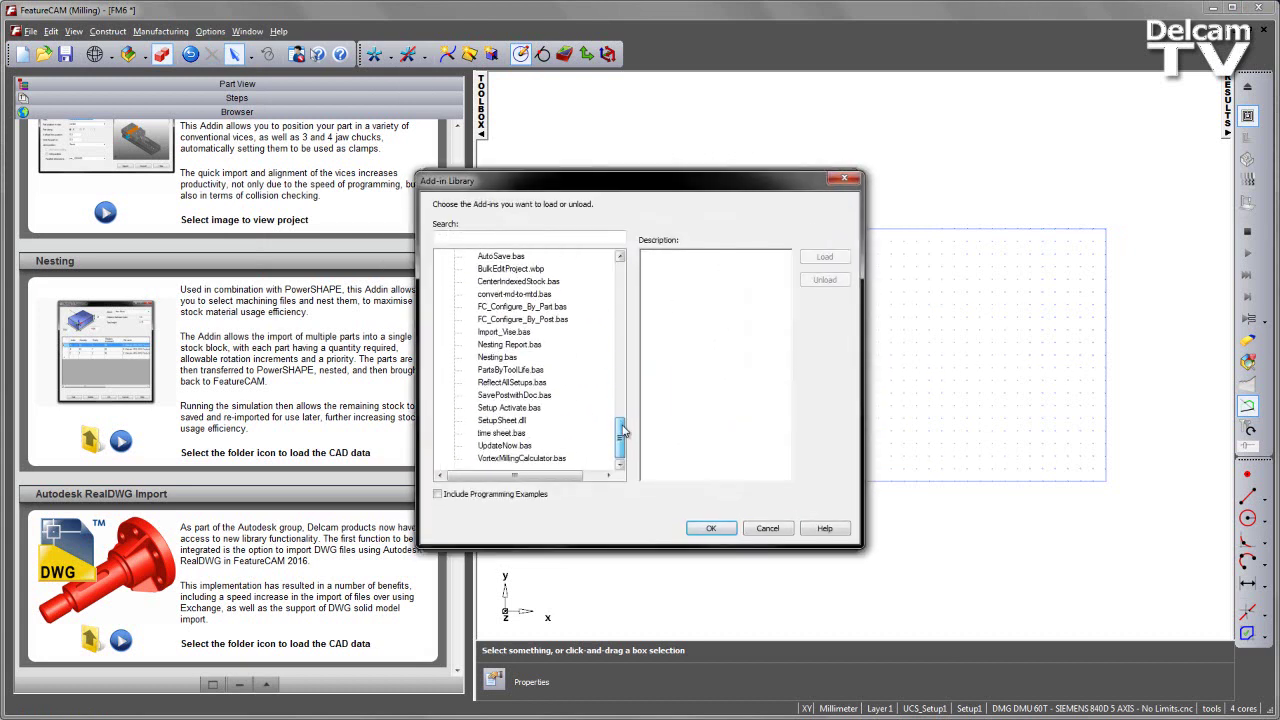
pyautogui.click(500, 357)
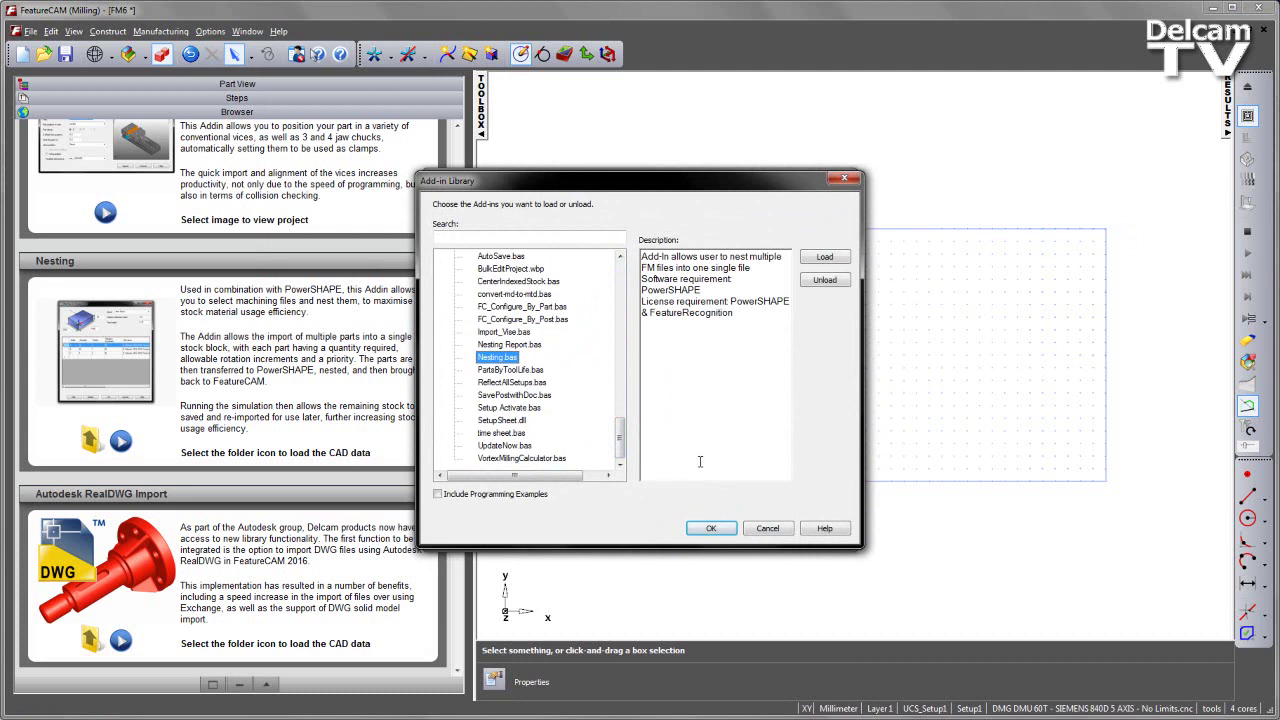
pyautogui.click(822, 258)
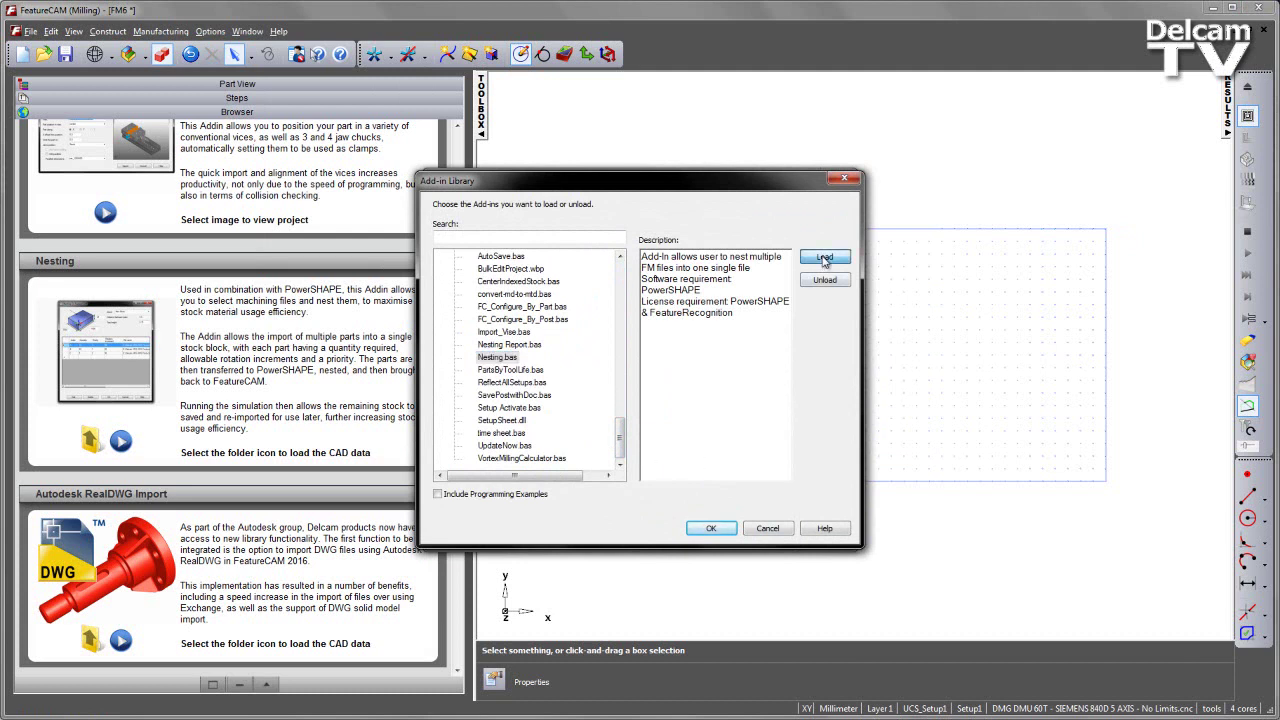
pyautogui.click(714, 528)
pyautogui.click(758, 533)
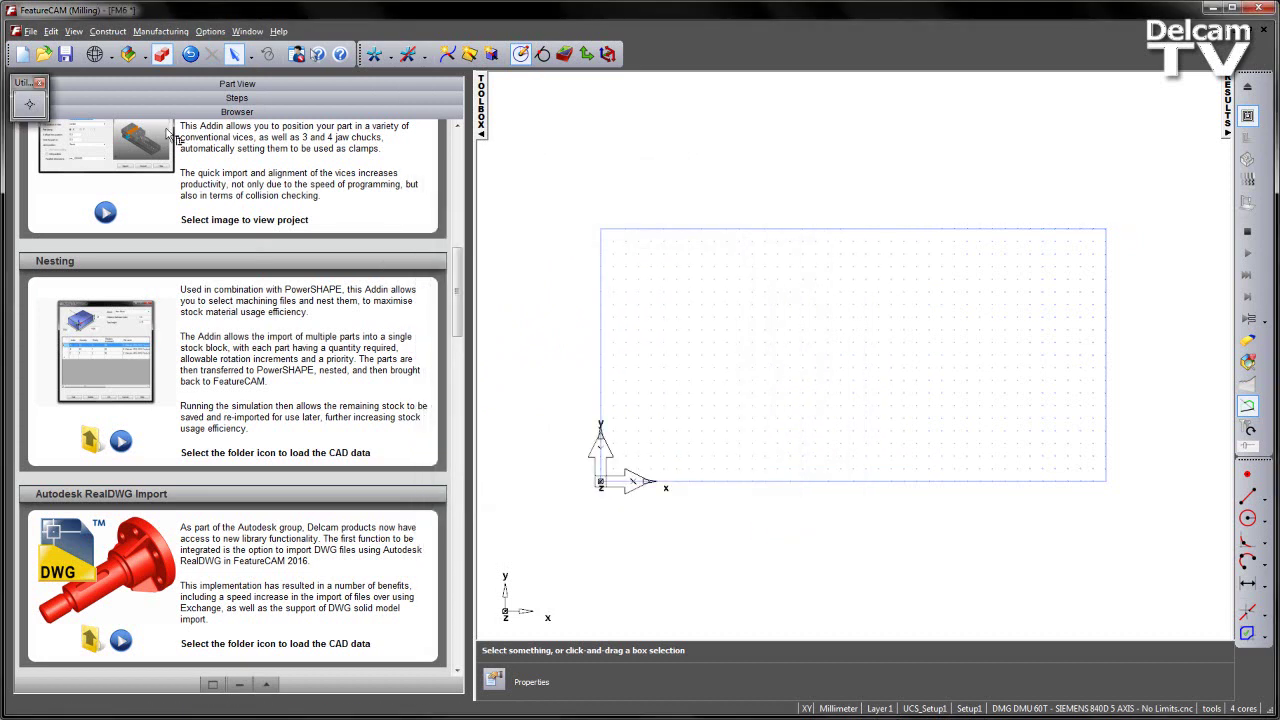
pyautogui.moveTo(24, 84); pyautogui.dragTo(638, 56)
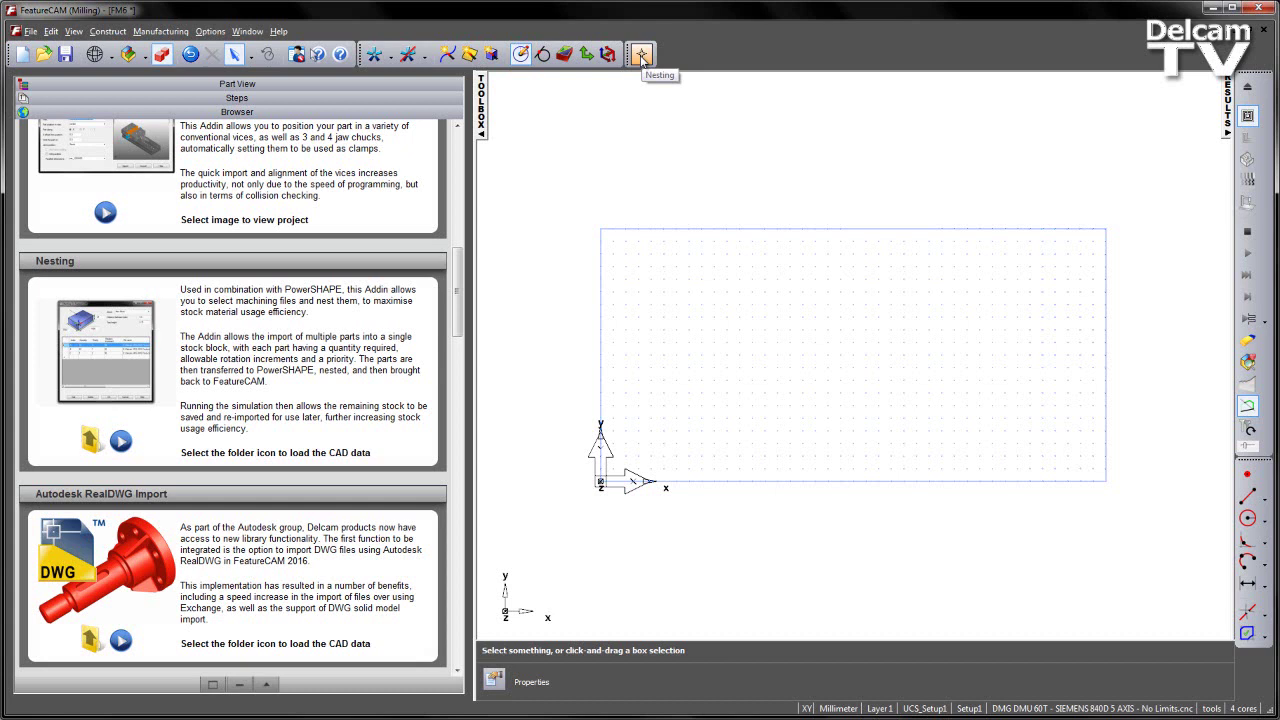
# - Start Nesting To FeatureCAM and add Part1, Part2 and Part3 as parts A, B and C
pyautogui.click(641, 55)
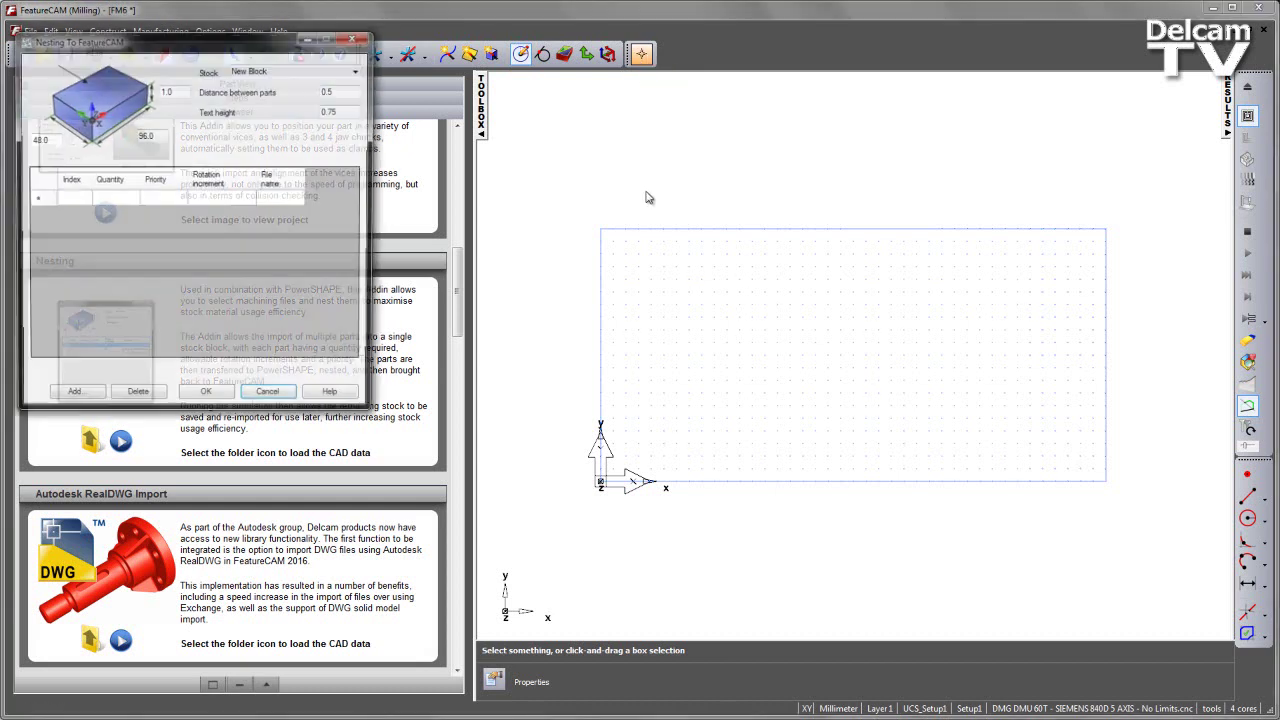
pyautogui.moveTo(249, 39); pyautogui.dragTo(267, 113)
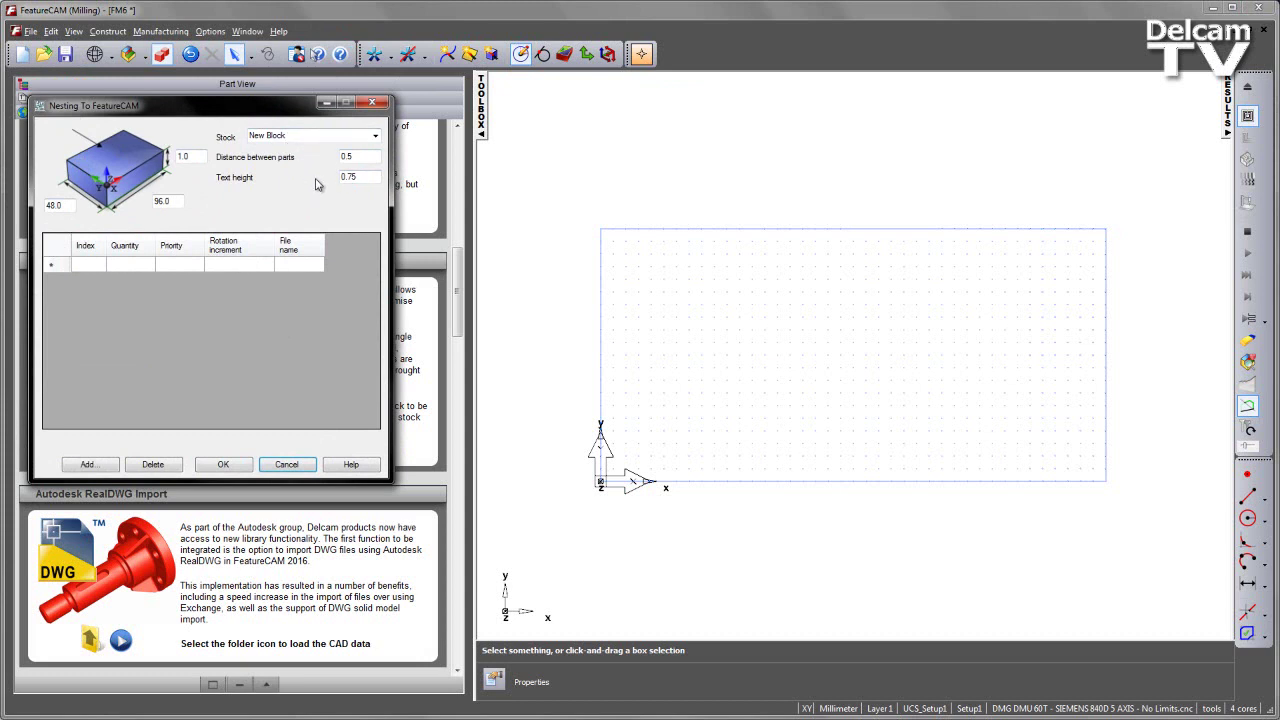
pyautogui.click(107, 466)
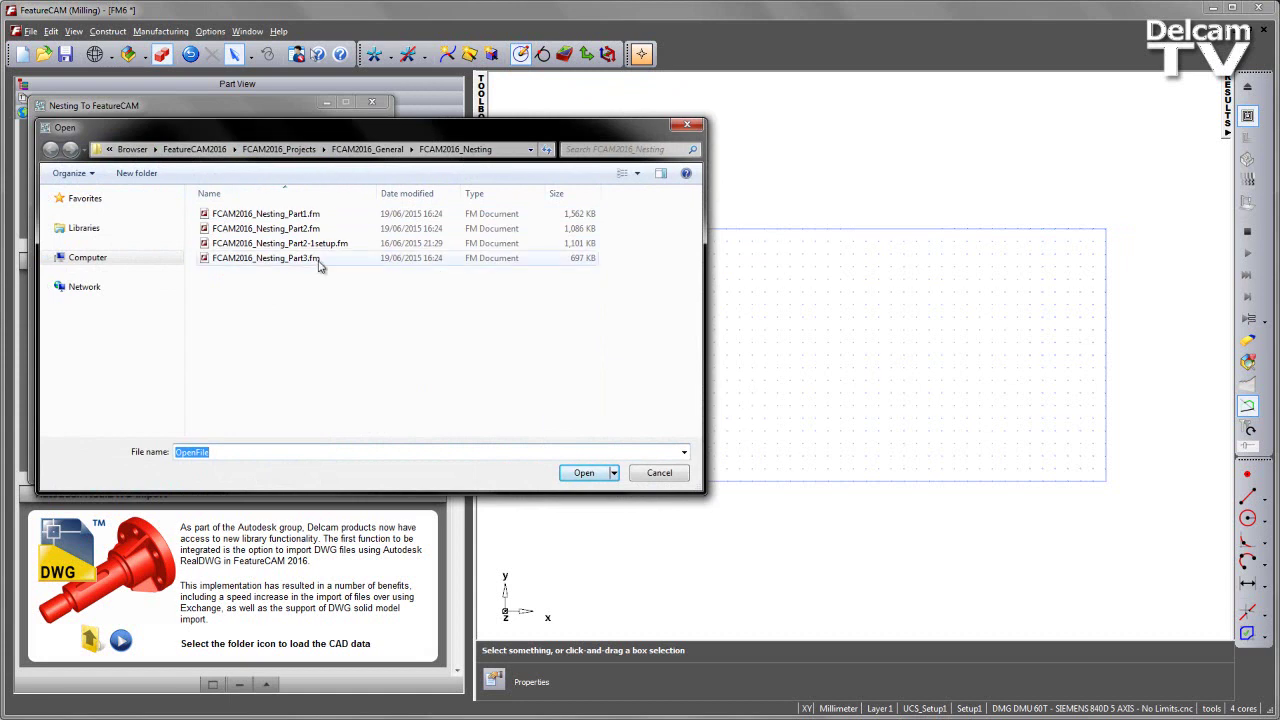
pyautogui.click(297, 215)
pyautogui.keyDown('ctrl'); pyautogui.click(300, 229); pyautogui.keyUp('ctrl')
pyautogui.keyDown('ctrl'); pyautogui.click(299, 258); pyautogui.keyUp('ctrl')
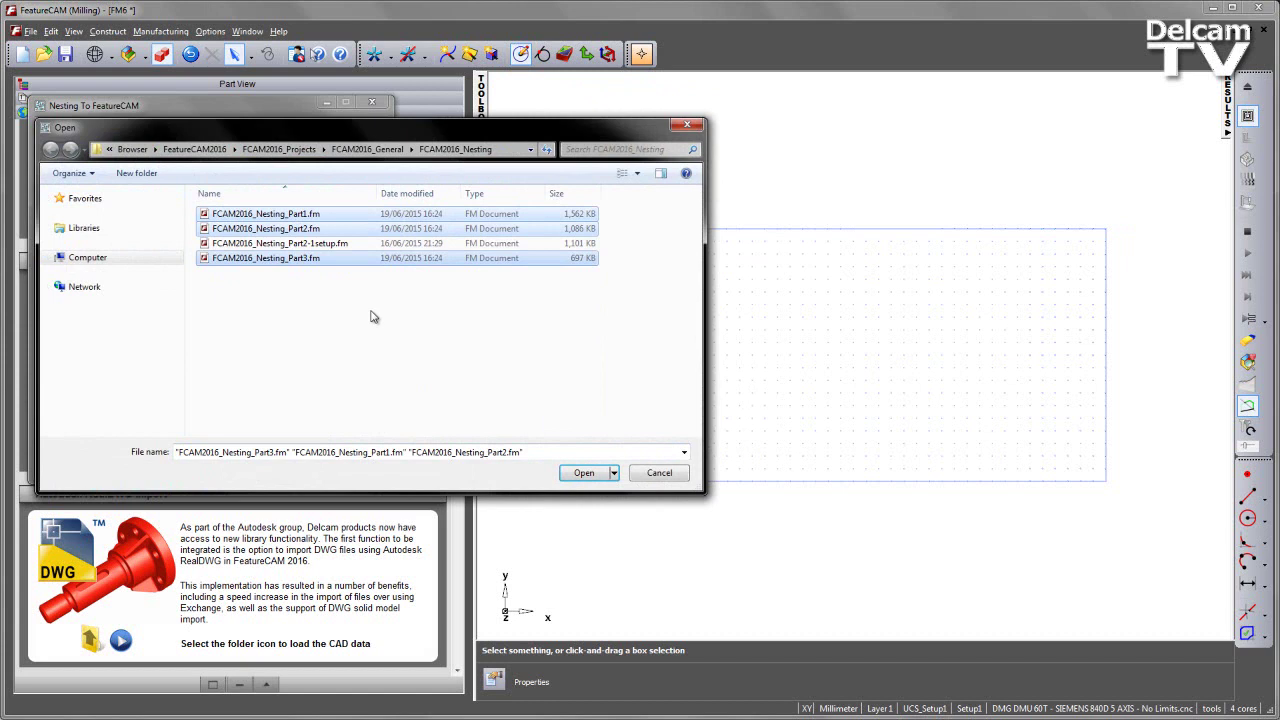
pyautogui.click(584, 473)
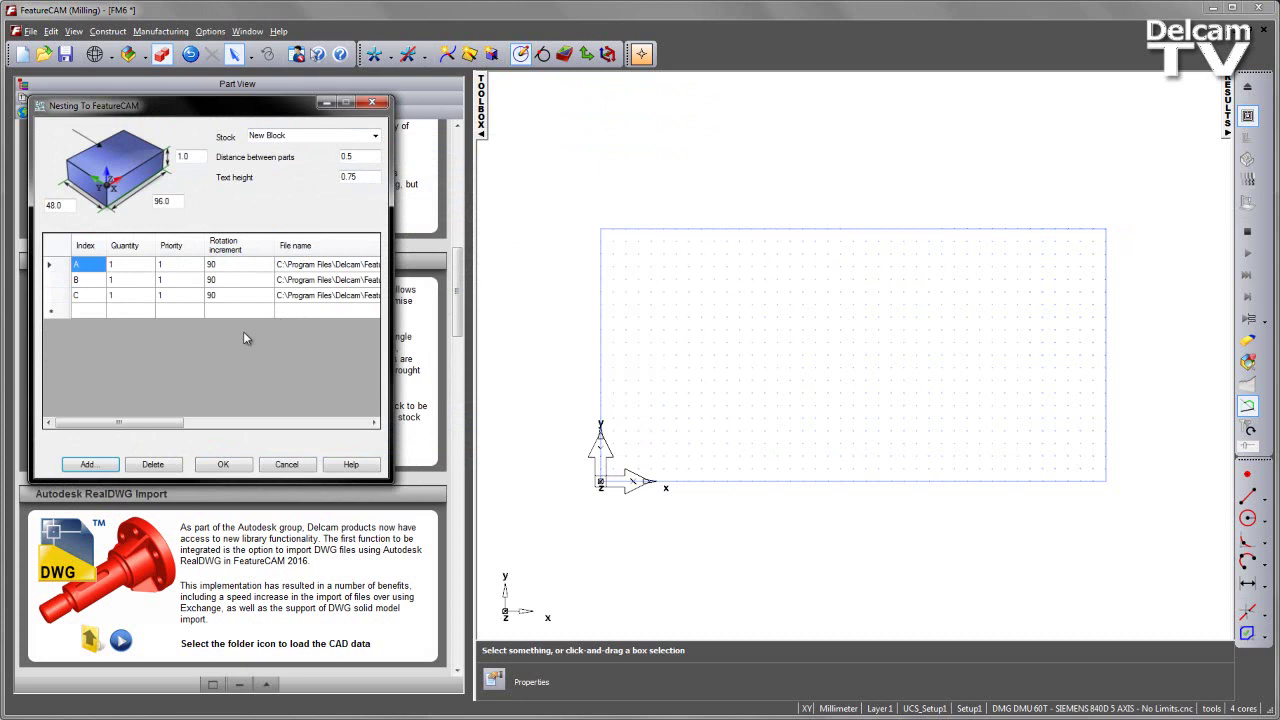
# - Set the stock to 1000×1000×20 with part spacing 15 and text height 10
pyautogui.click(55, 205)
pyautogui.write('1000')
pyautogui.press('Tab')
pyautogui.write('1')
pyautogui.press('Tab')
pyautogui.write('20')
pyautogui.press('Tab')
pyautogui.write('15')
pyautogui.press('Tab')
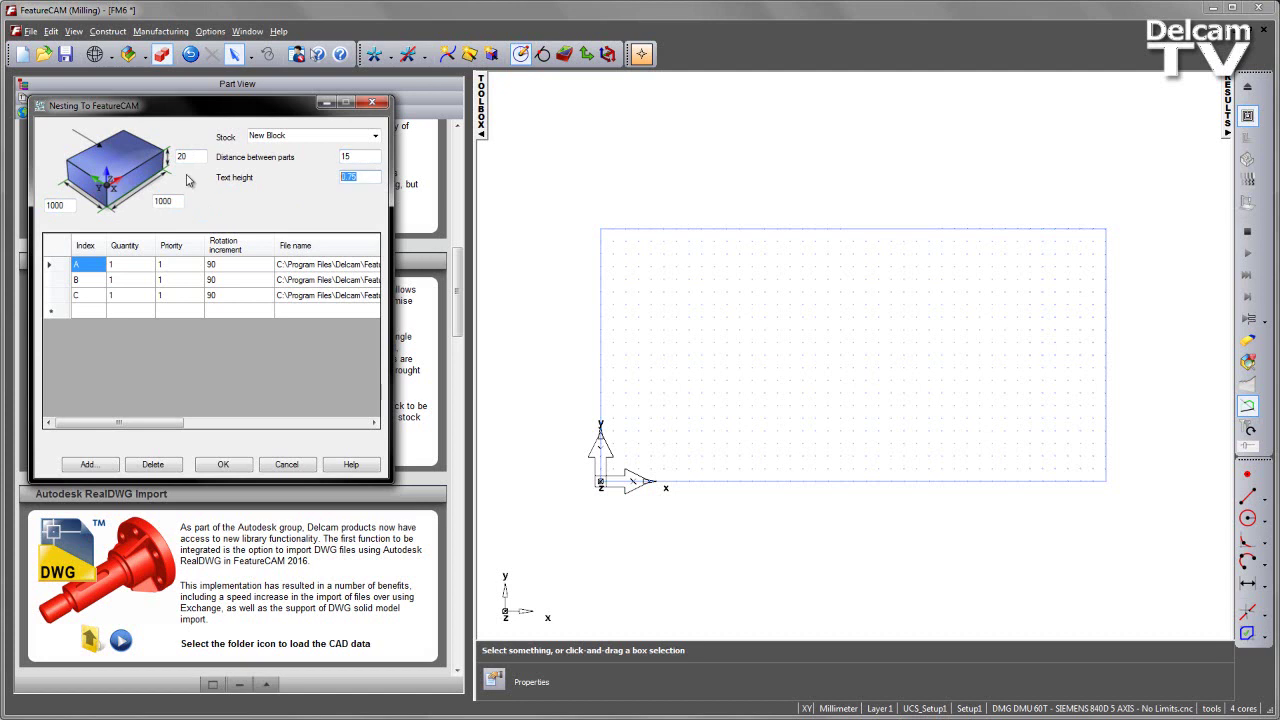
pyautogui.write('10')
# - Set quantities 4, 4 and 10 for parts A, B, C, give C priority 2, and accept
pyautogui.click(132, 265)
pyautogui.write('4')
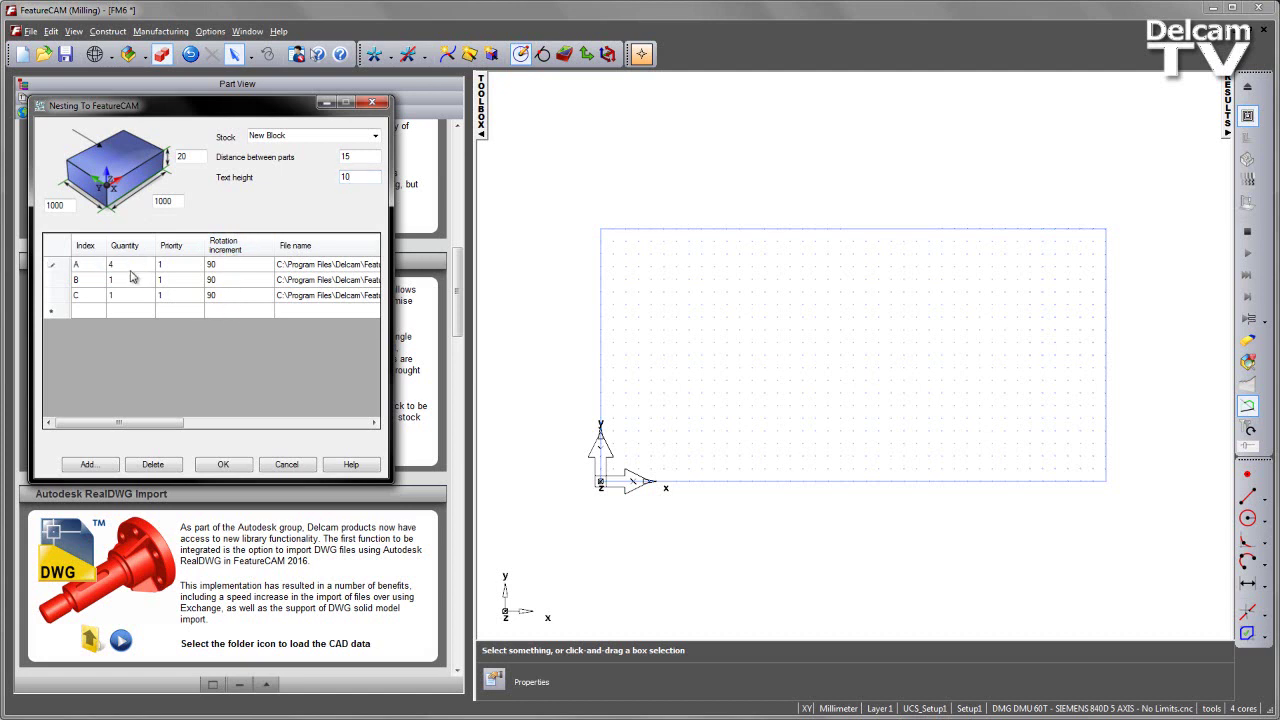
pyautogui.click(129, 280)
pyautogui.write('4')
pyautogui.click(126, 295)
pyautogui.write('10')
pyautogui.click(176, 300)
pyautogui.write('2')
pyautogui.click(228, 466)
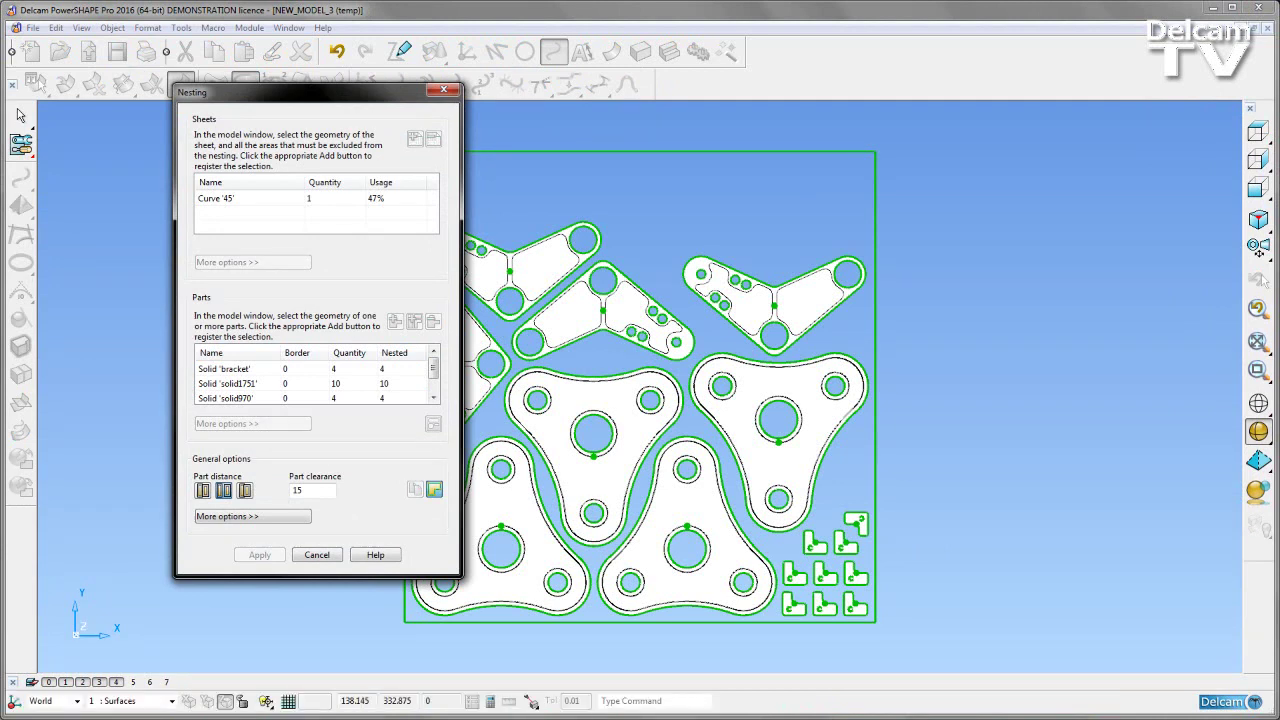
# - Move the V-shaped part up and left on the sheet and send the layout to FeatureCAM
pyautogui.click(563, 718)
pyautogui.click(596, 665)
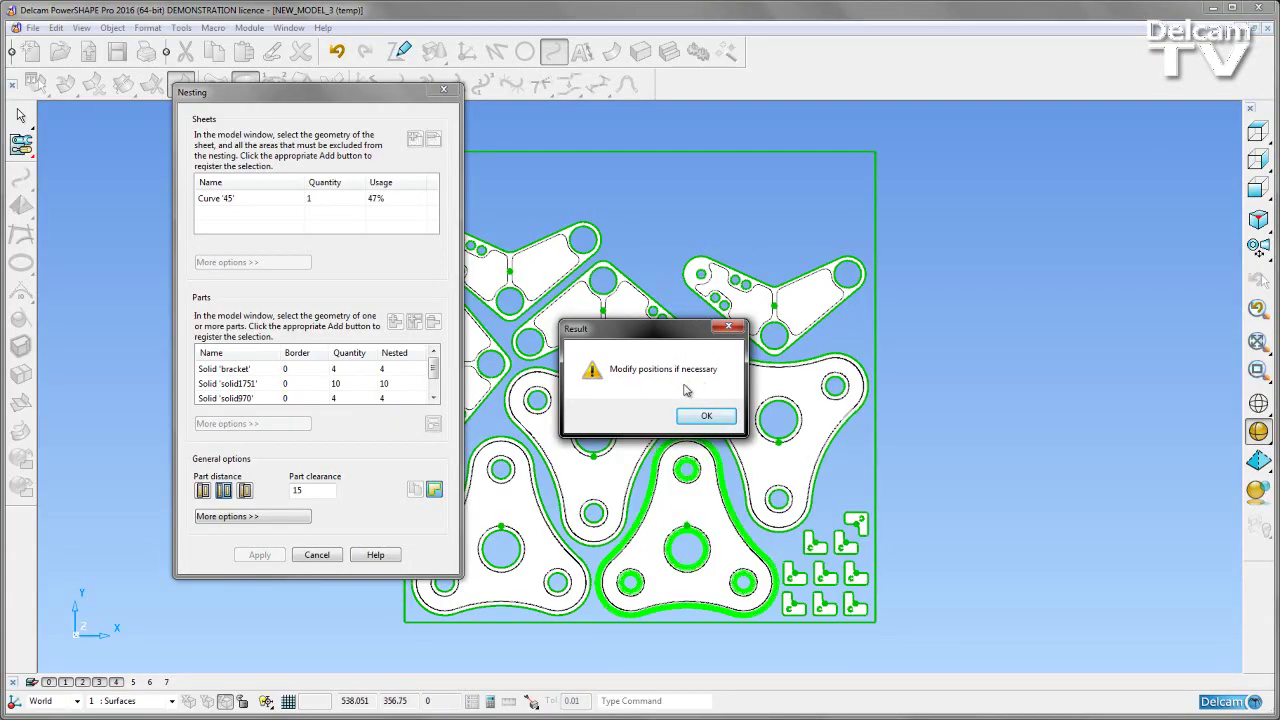
pyautogui.press('Return')
pyautogui.moveTo(773, 310); pyautogui.dragTo(738, 291)
pyautogui.click(920, 371)
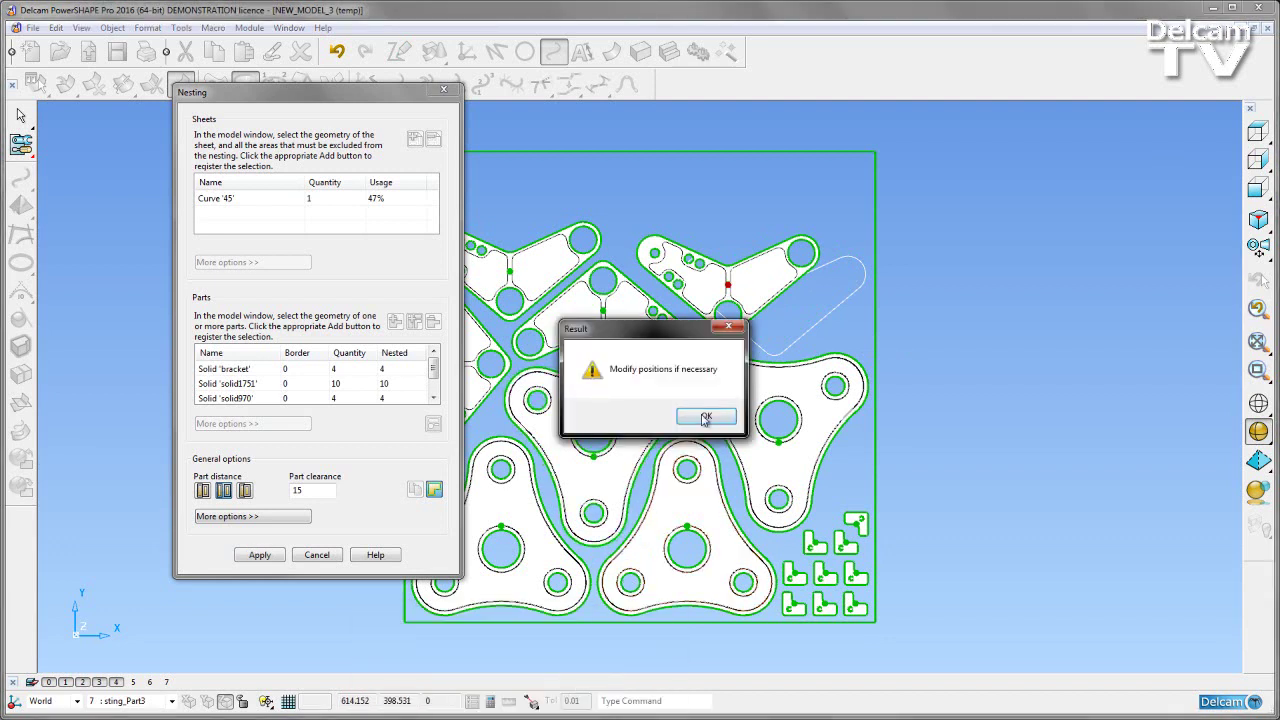
pyautogui.click(705, 418)
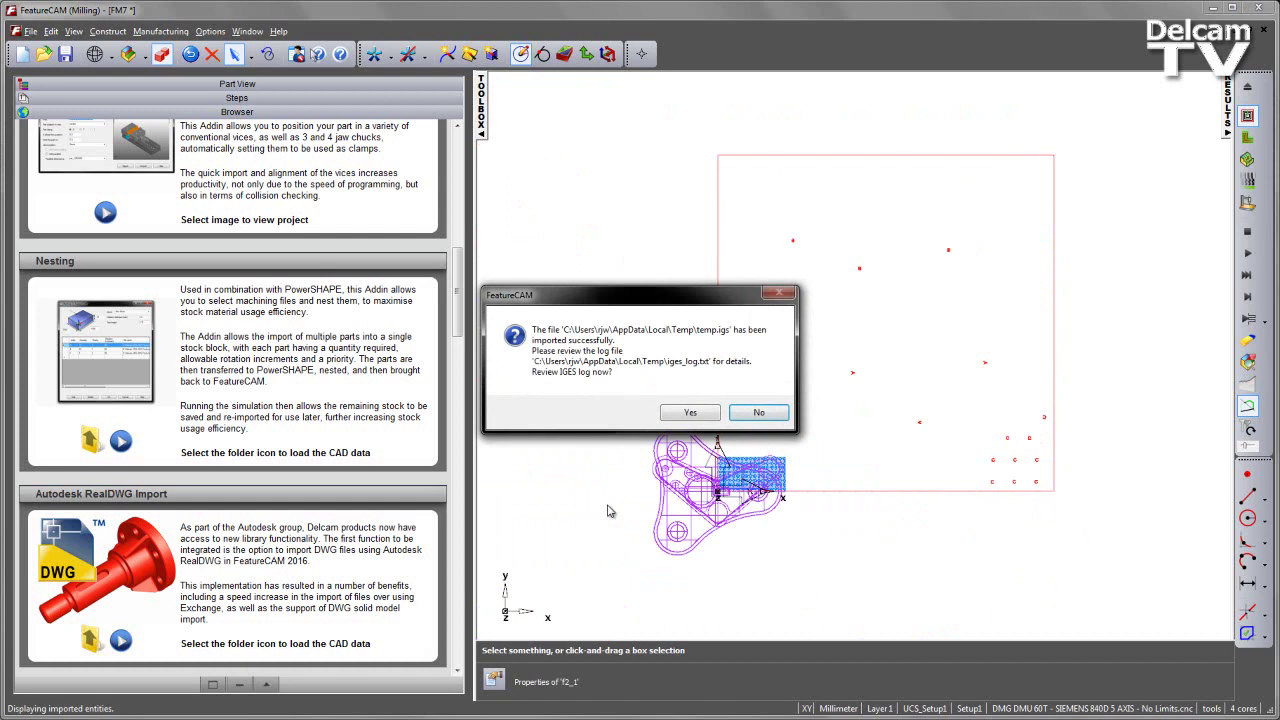
# - Skip the IGES import log so the nested parts import onto the stock block
pyautogui.click(760, 413)
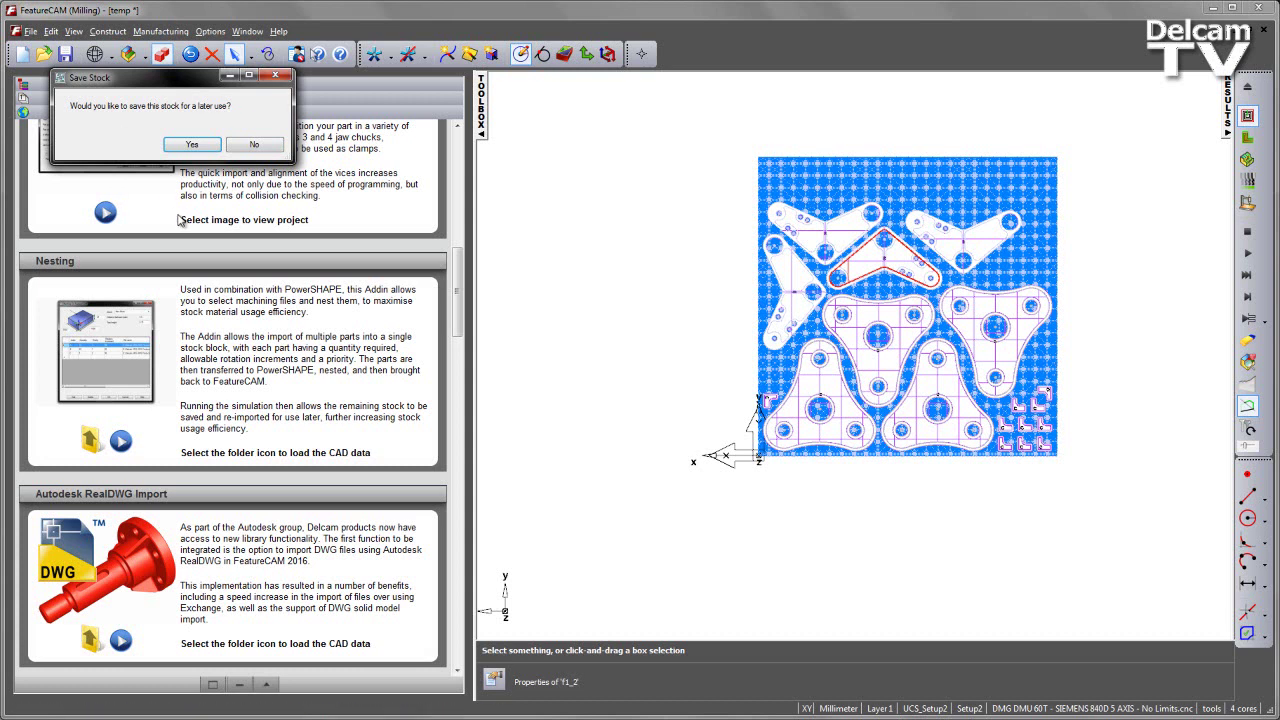
# - Save the leftover stock for reuse and run the simulation until nesting completes
pyautogui.click(192, 144)
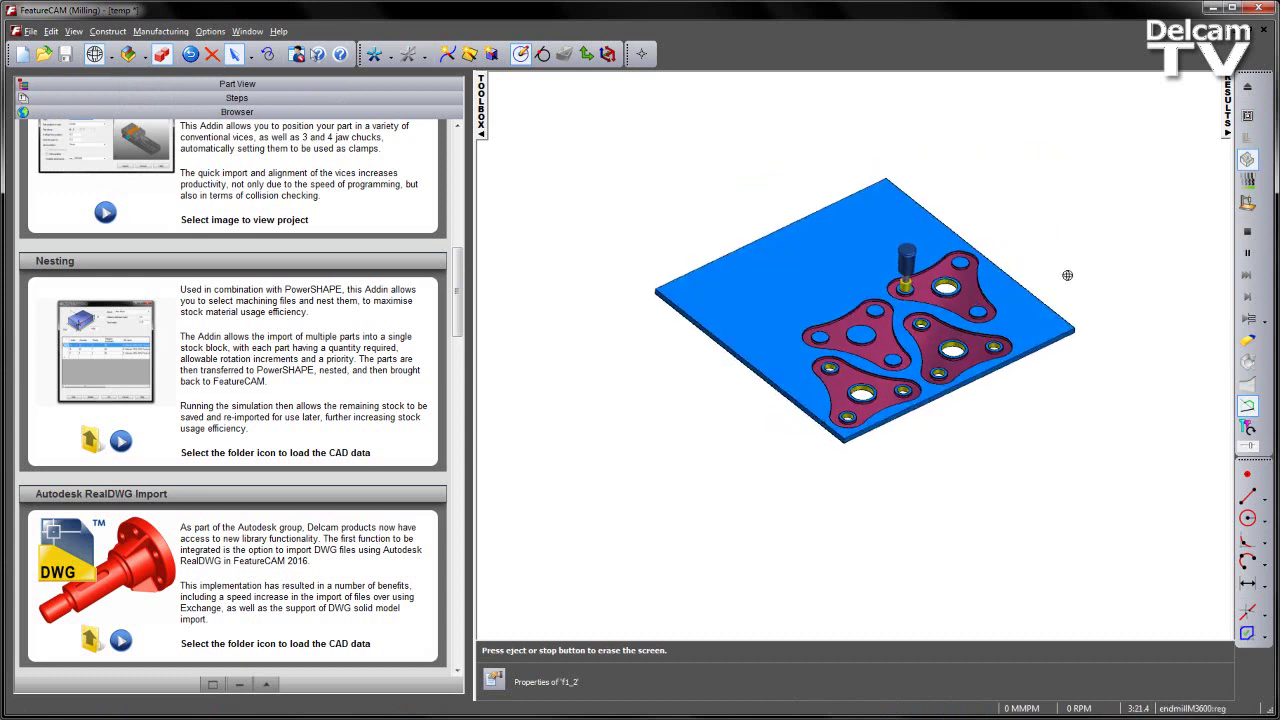
pyautogui.scroll(3, 1012, 292)
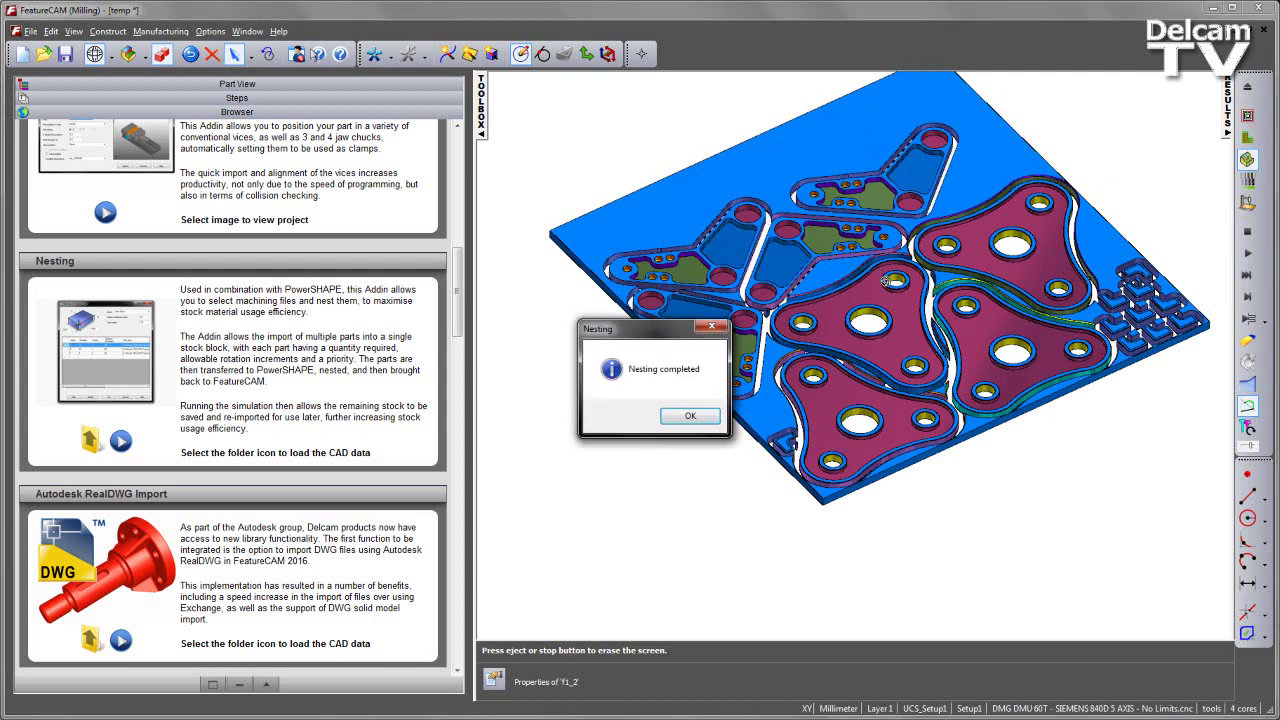
pyautogui.click(704, 420)
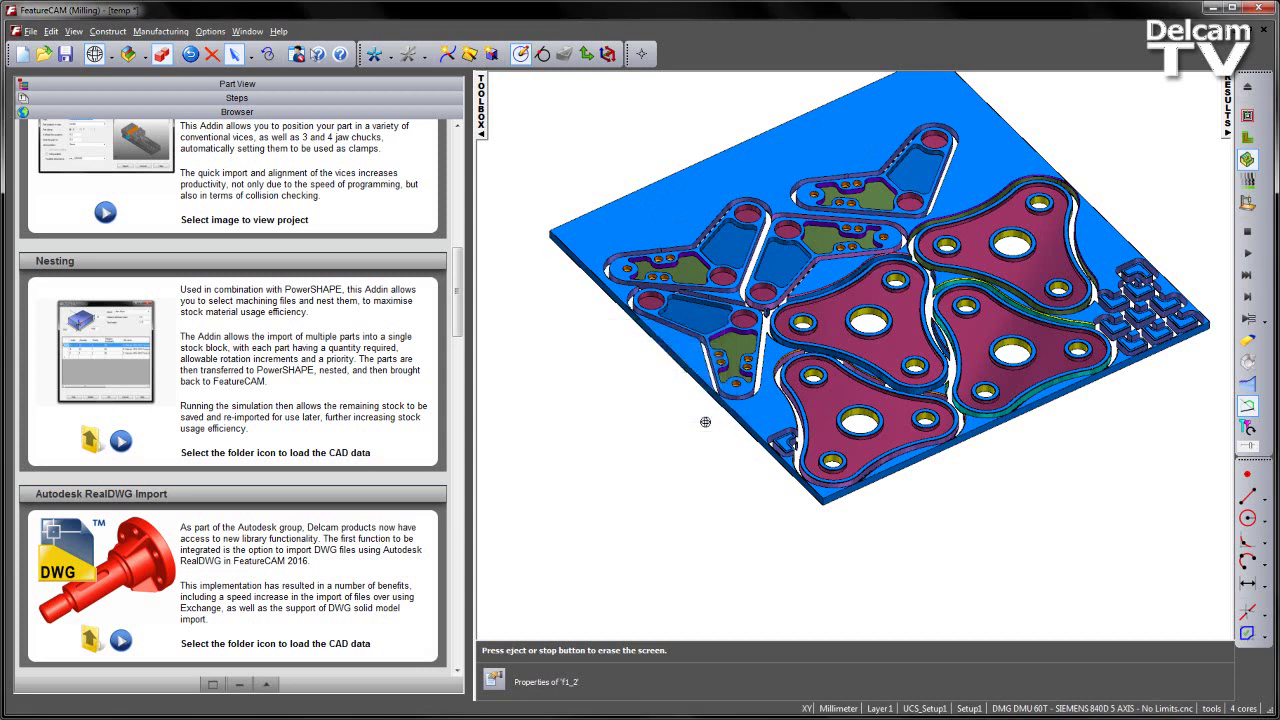
# - Reopen the nesting setup and list the Stock choices, including the saved ALUMINUM block
pyautogui.click(641, 53)
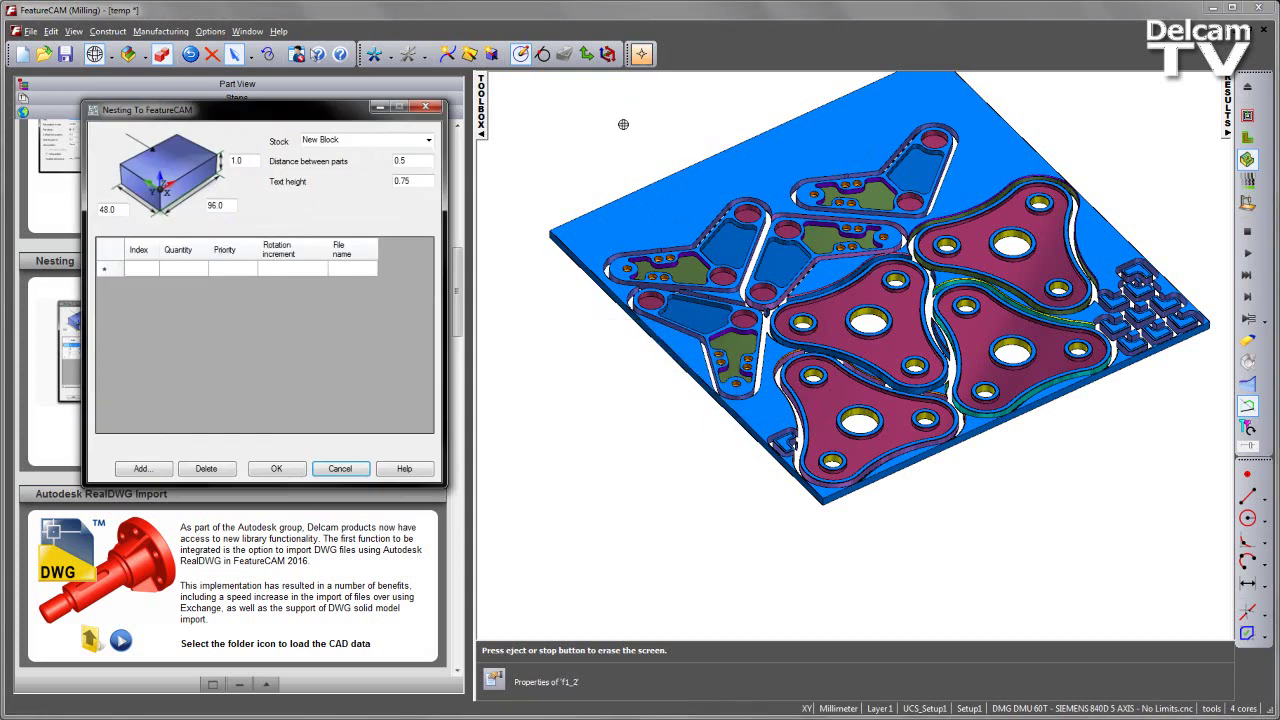
pyautogui.click(429, 140)
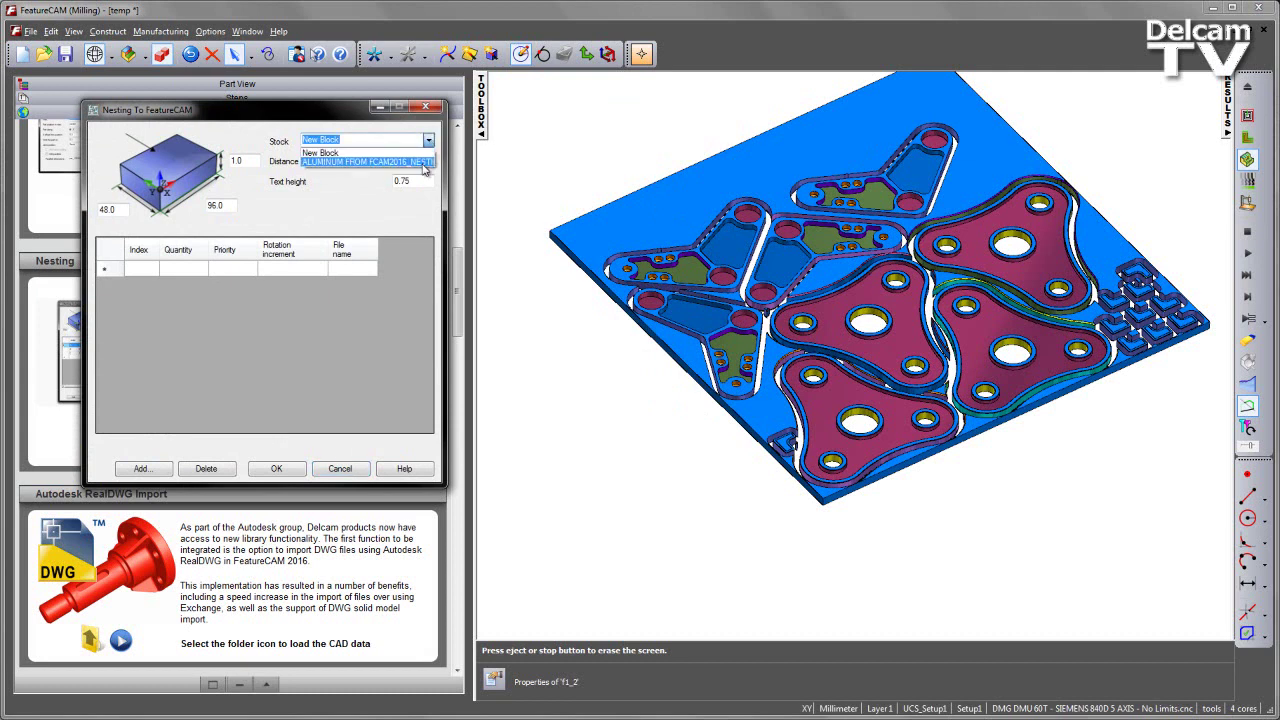